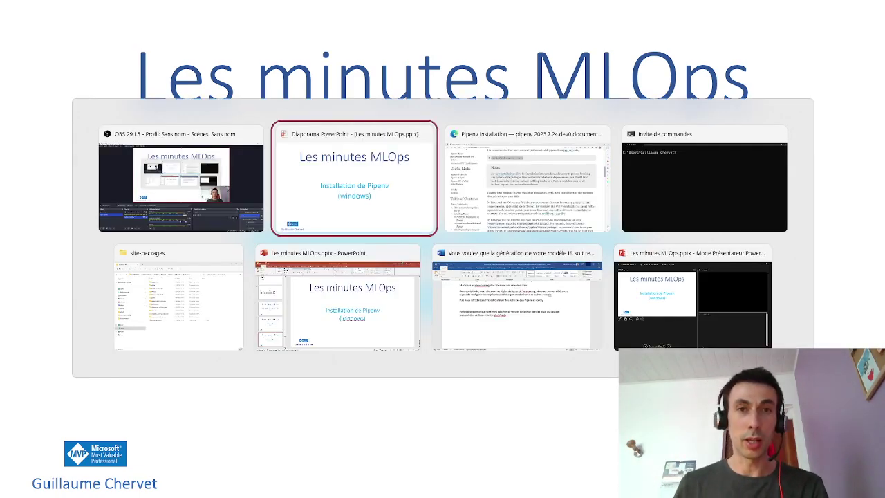
# Switch to the Pipenv installation page in the browser and copy the command "pip install pipenv --user"
pyautogui.hotkey('alt', 'Tab')
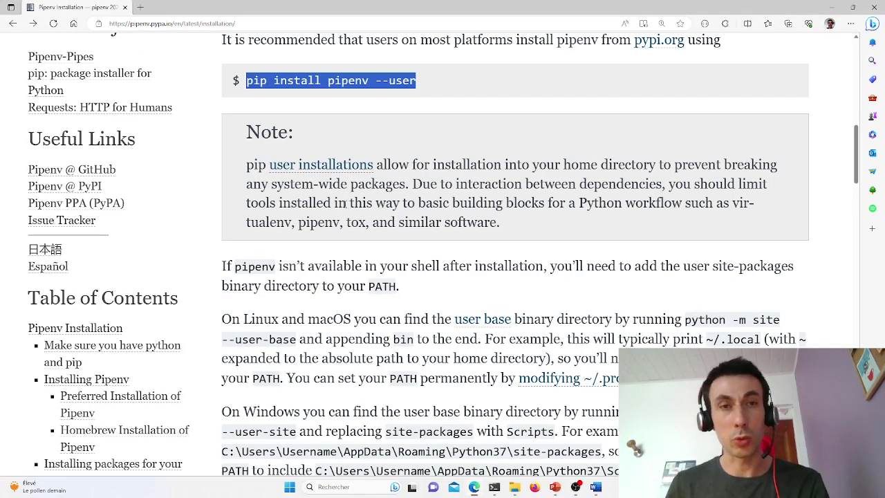
pyautogui.click(291, 109)
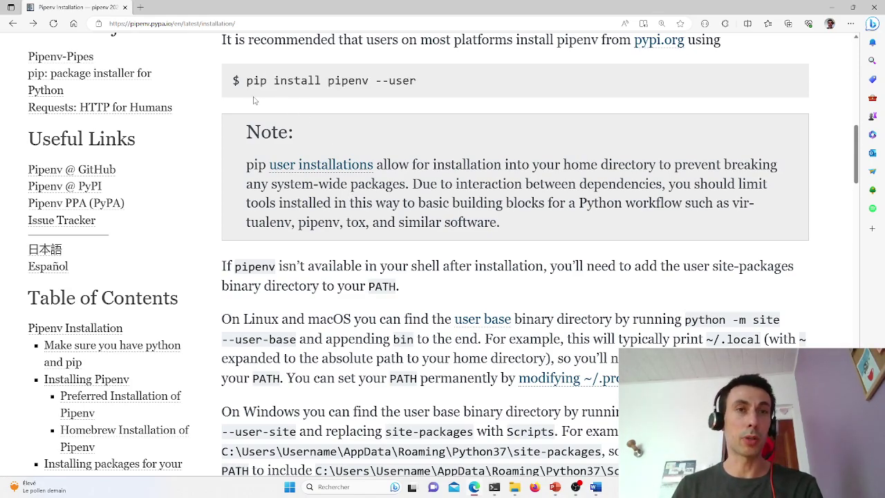
pyautogui.moveTo(246, 81); pyautogui.dragTo(425, 83)
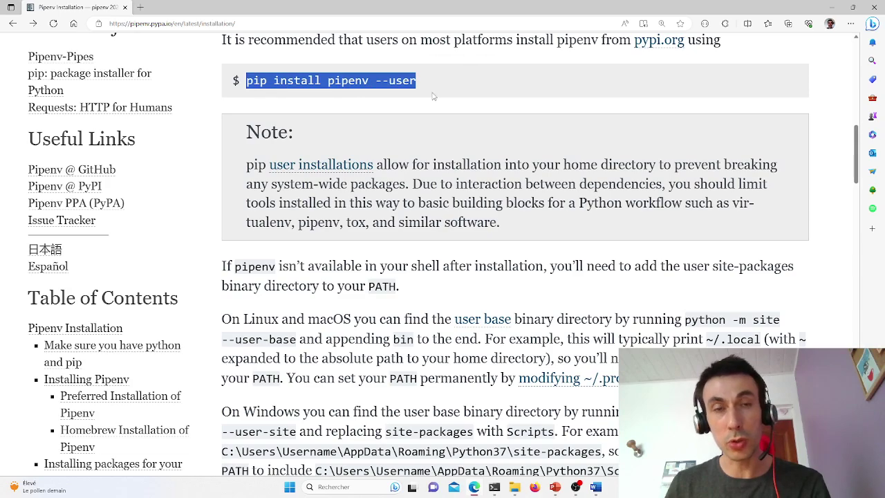
pyautogui.click(426, 97)
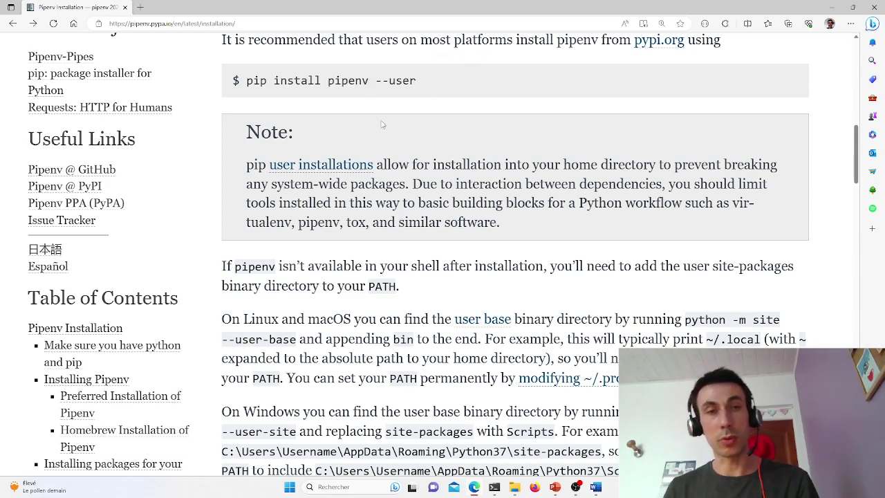
pyautogui.moveTo(418, 82); pyautogui.dragTo(248, 86)
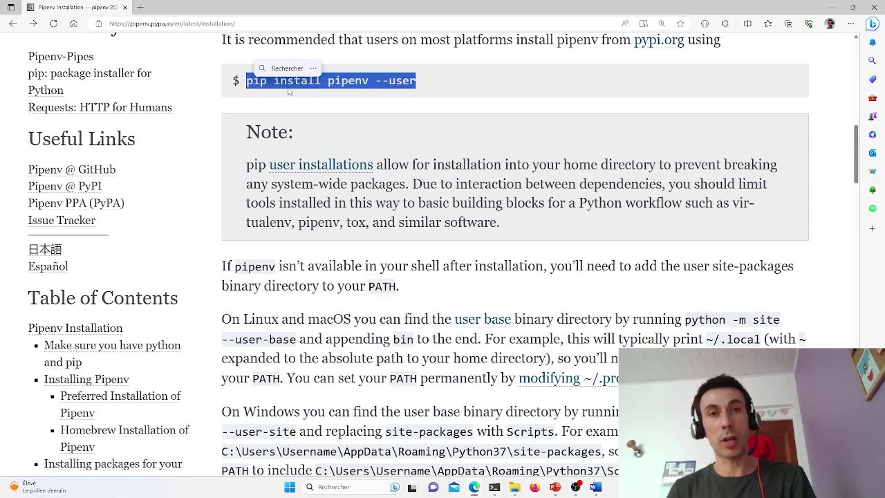
pyautogui.hotkey('ctrl', 'c')
pyautogui.click(378, 81)
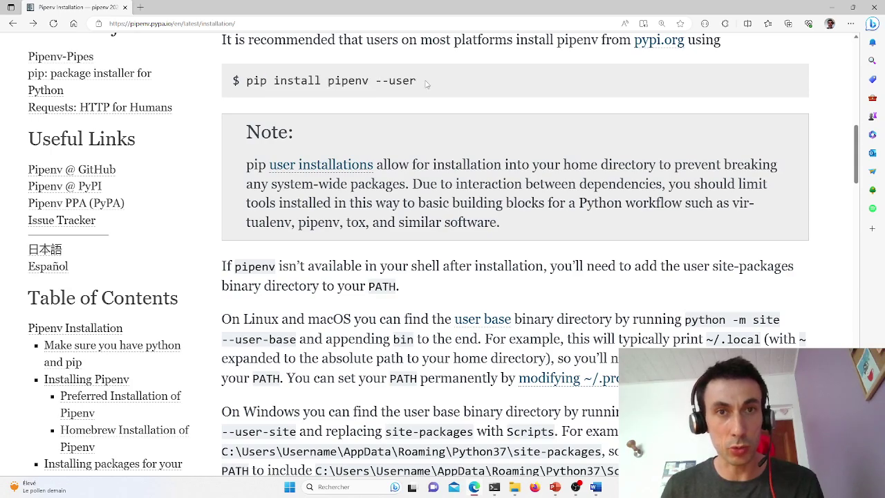
pyautogui.moveTo(427, 83); pyautogui.dragTo(247, 82)
pyautogui.rightClick(274, 81)
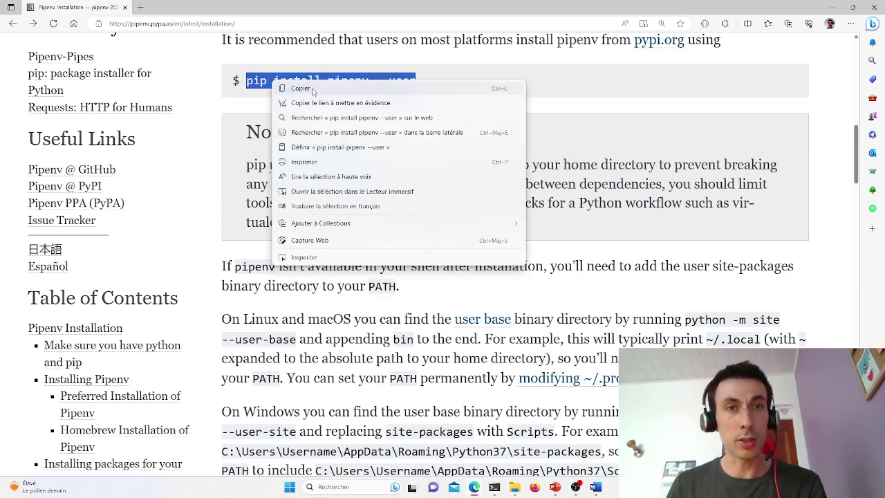
pyautogui.click(300, 88)
# Switch to the Command Prompt, run "pip install pipenv --user" and review its output
pyautogui.hotkey('alt', 'Tab')
pyautogui.hotkey('alt', 'Tab')
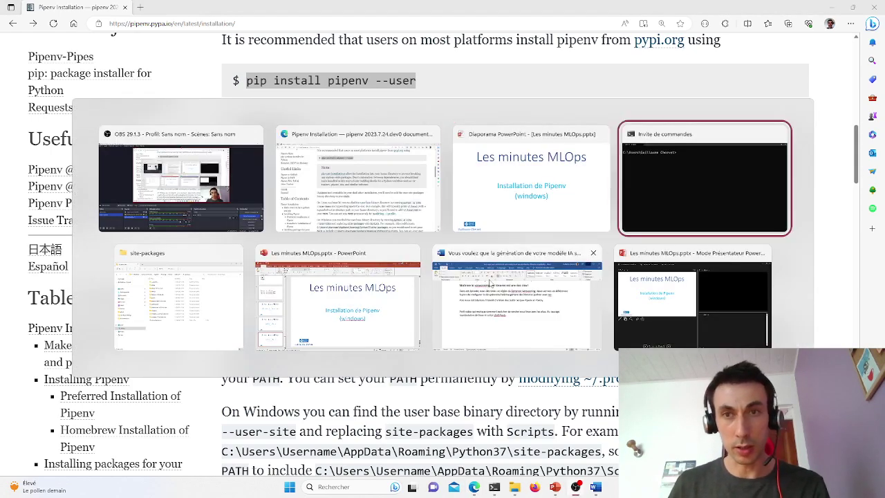
pyautogui.hotkey('ctrl', 'v')
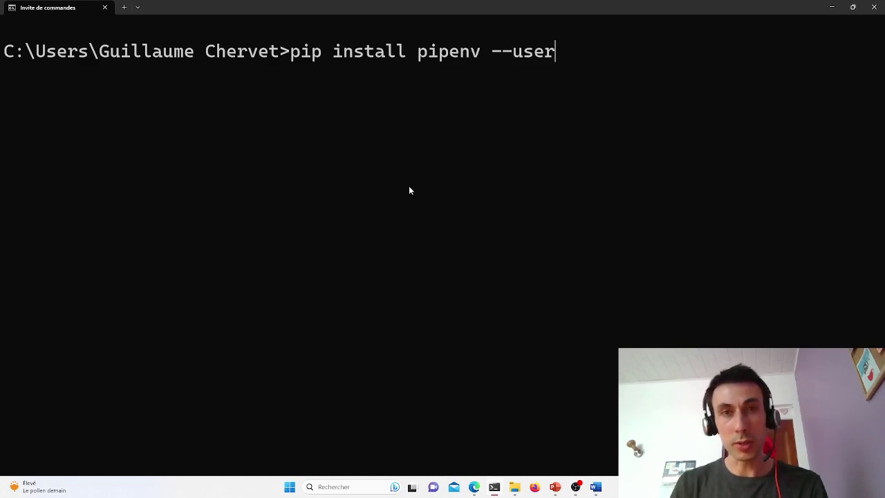
pyautogui.press('Return')
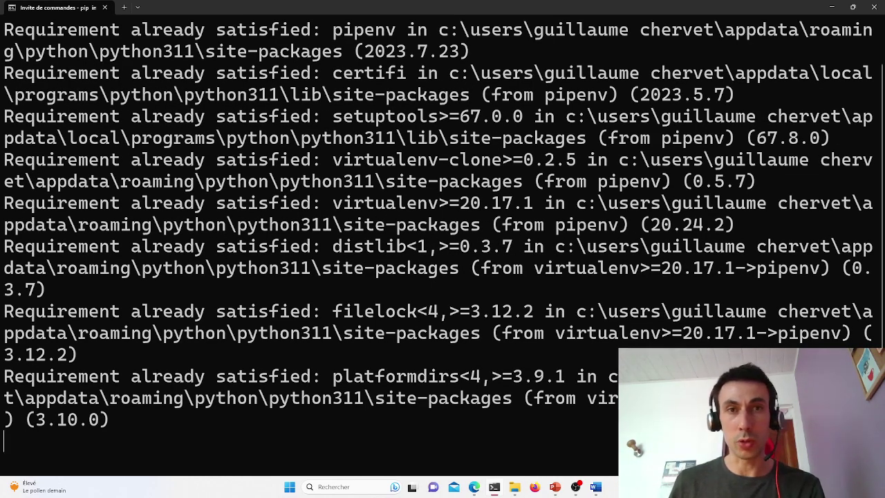
pyautogui.scroll(2, 561, 230)
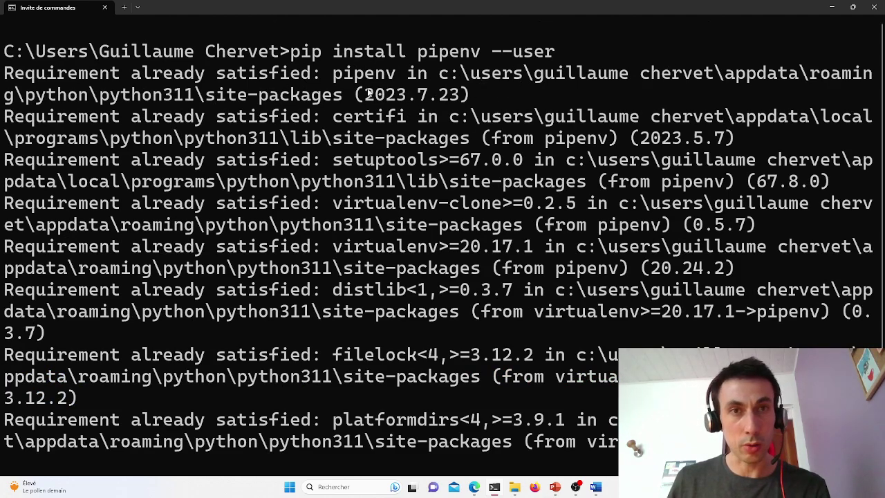
pyautogui.moveTo(338, 96); pyautogui.dragTo(427, 73)
pyautogui.hotkey('ctrl', 'c')
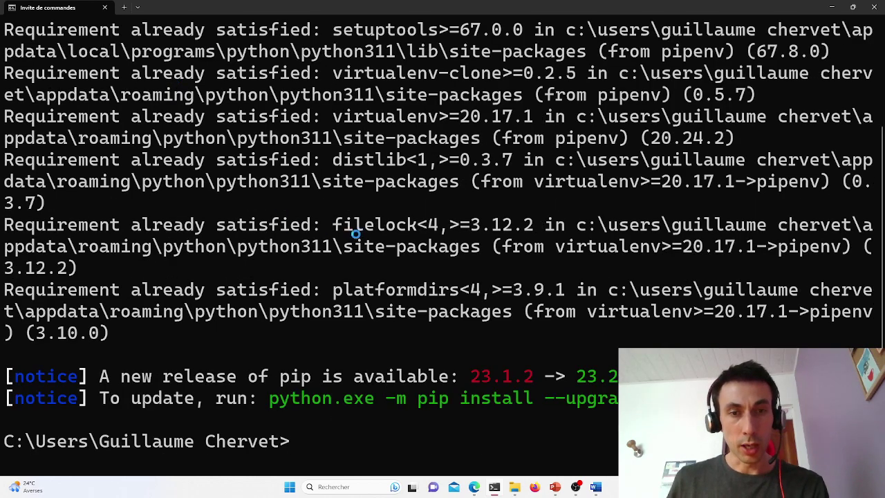
# Run the "pipenv" command to test whether it is available in the shell
pyautogui.write('pi')
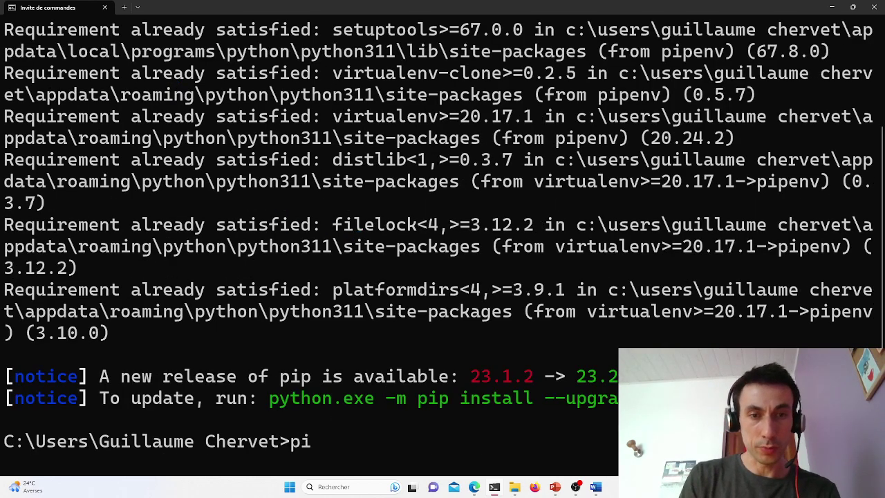
pyautogui.write('penv')
pyautogui.press('Return')
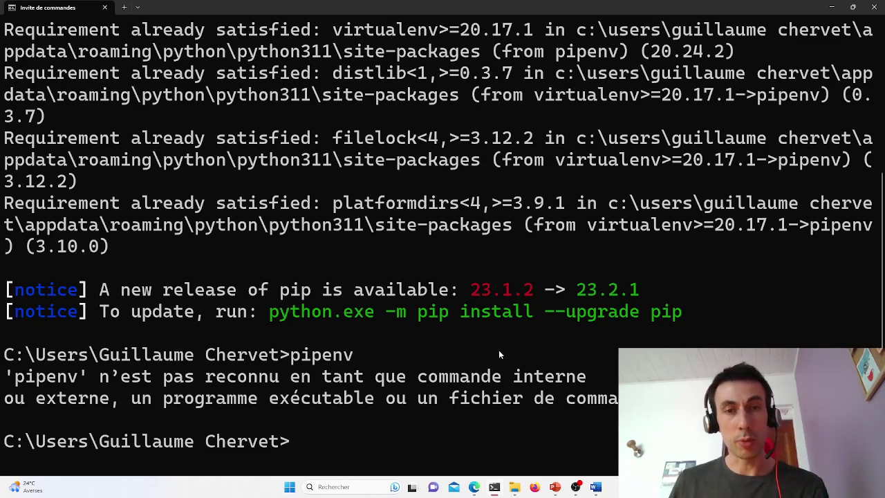
# Return to the Pipenv installation page in the browser and copy the Windows command "python -m site --user-site"
pyautogui.moveTo(496, 490)
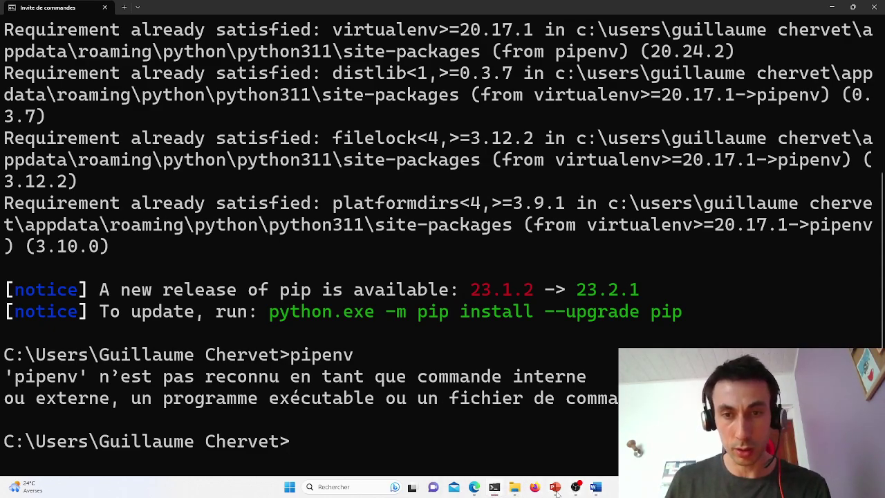
pyautogui.click(474, 490)
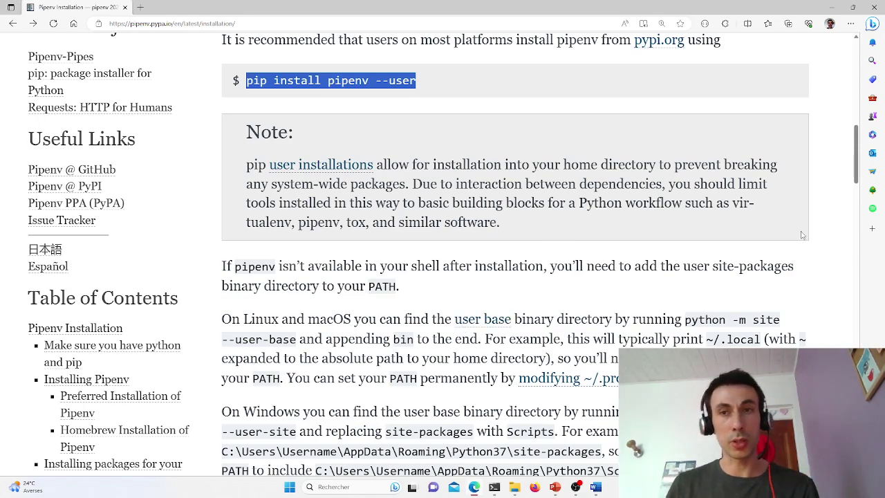
pyautogui.scroll(1, 856, 172)
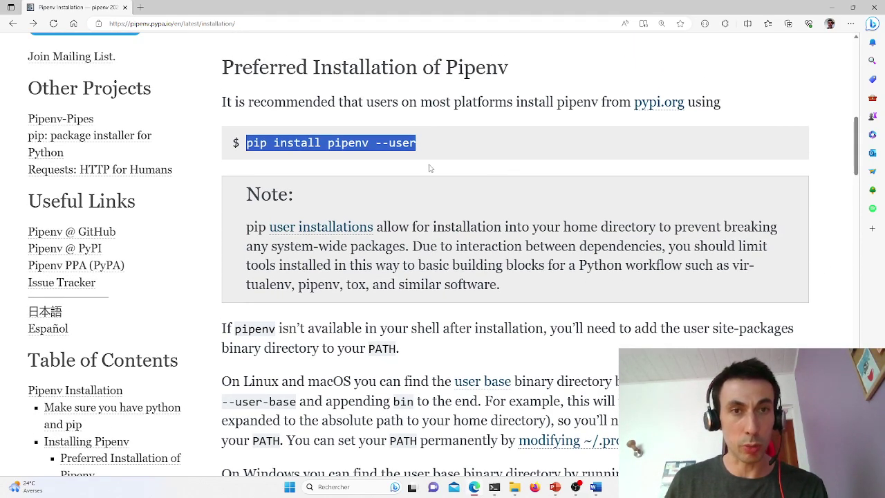
pyautogui.moveTo(858, 166); pyautogui.dragTo(852, 187)
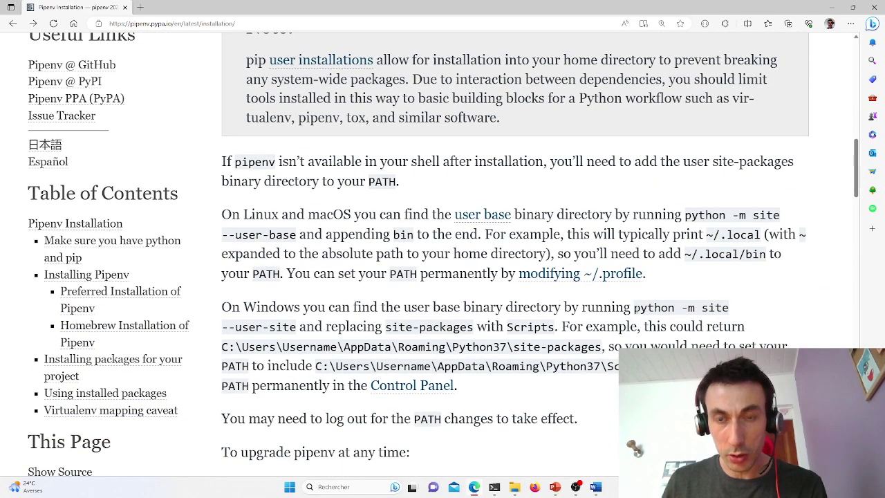
pyautogui.moveTo(634, 308); pyautogui.dragTo(296, 328)
pyautogui.rightClick(296, 327)
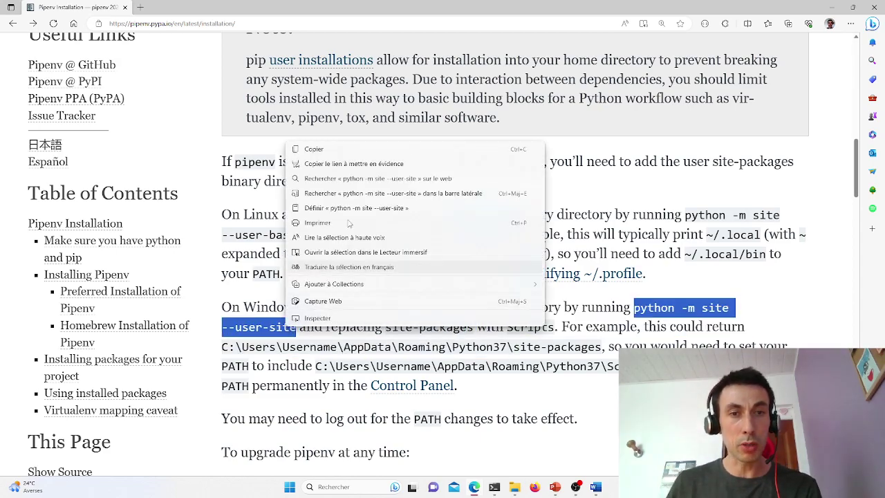
pyautogui.click(346, 150)
# Run "python -m site --user-site" in the Command Prompt and copy the site-packages path it prints
pyautogui.hotkey('alt', 'Tab')
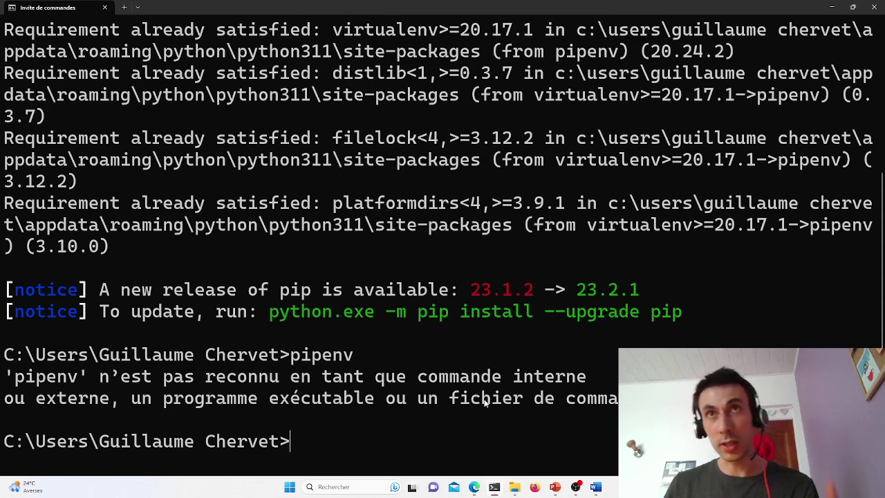
pyautogui.hotkey('ctrl', 'v')
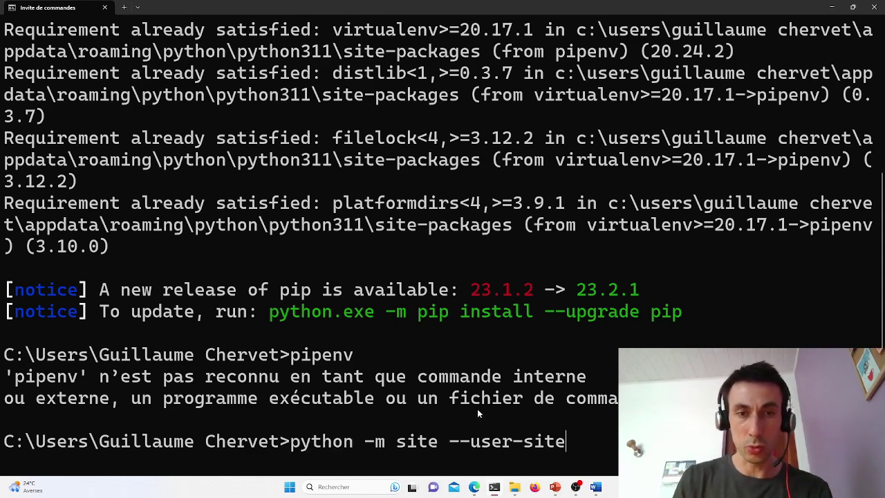
pyautogui.press('Return')
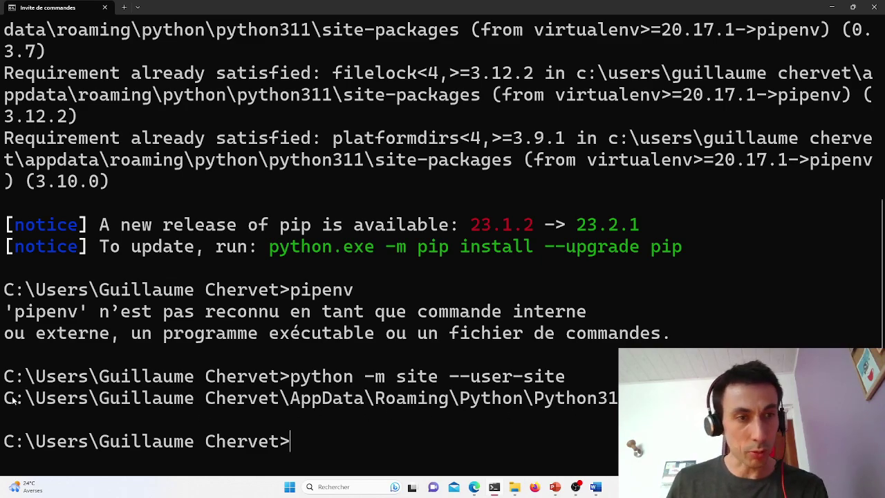
pyautogui.moveTo(7, 404); pyautogui.dragTo(622, 401)
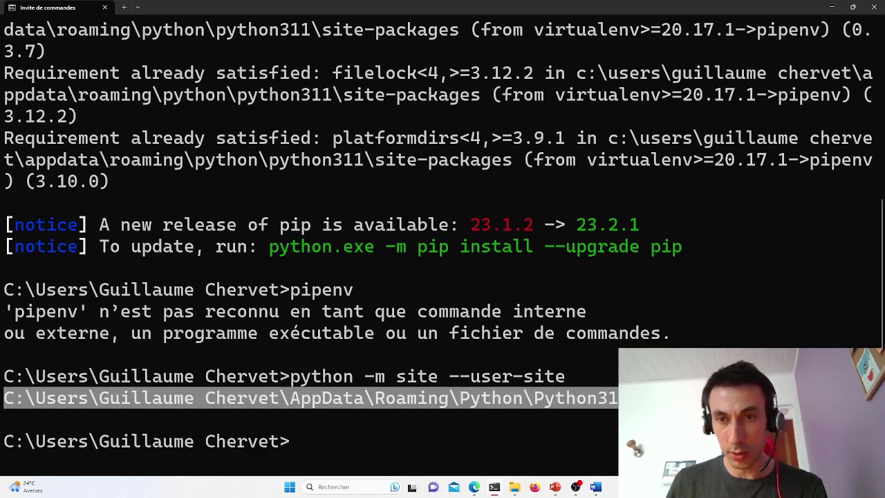
pyautogui.hotkey('ctrl', 'c')
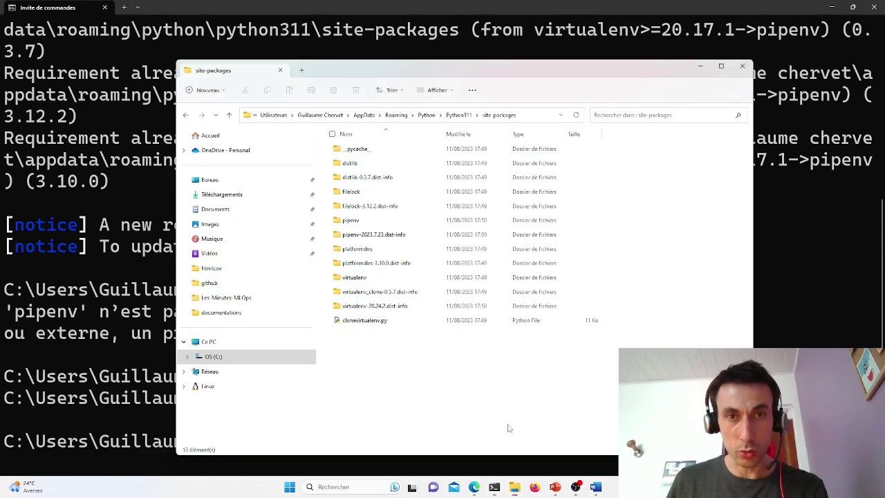
# Switch to File Explorer, go up from site-packages to the Python311 folder and open its Scripts folder
pyautogui.click(514, 487)
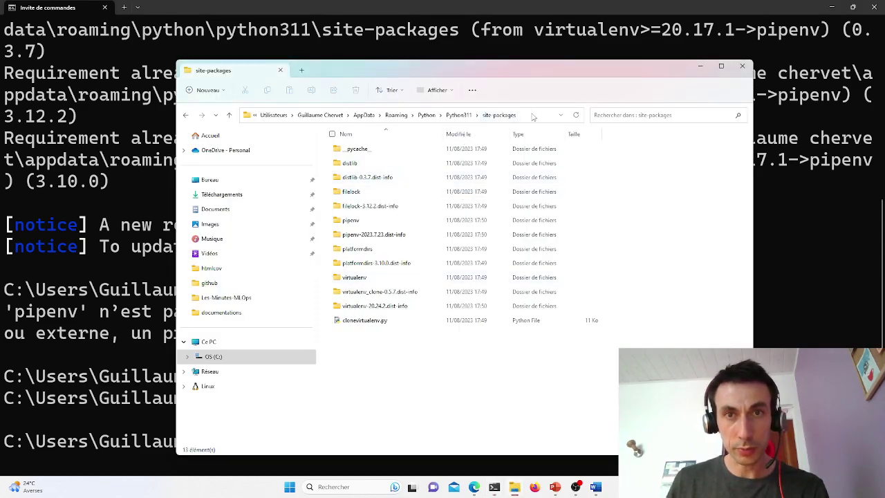
pyautogui.click(533, 116)
pyautogui.click(491, 109)
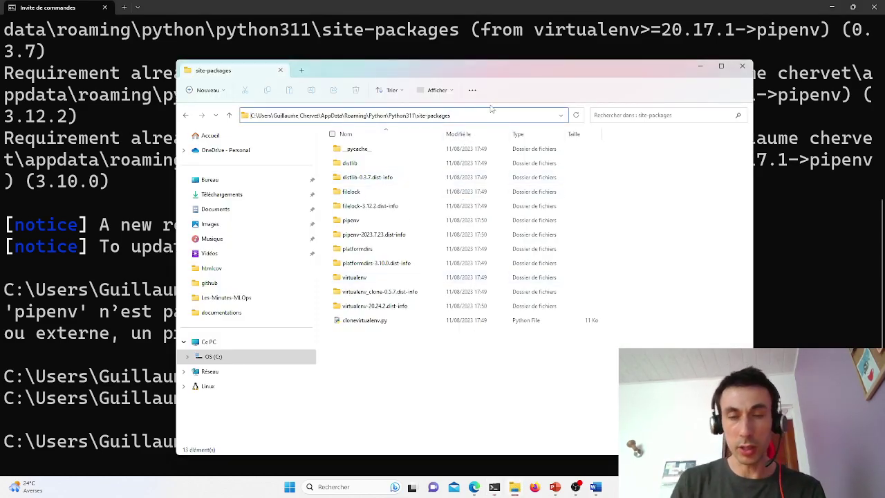
pyautogui.press('Escape')
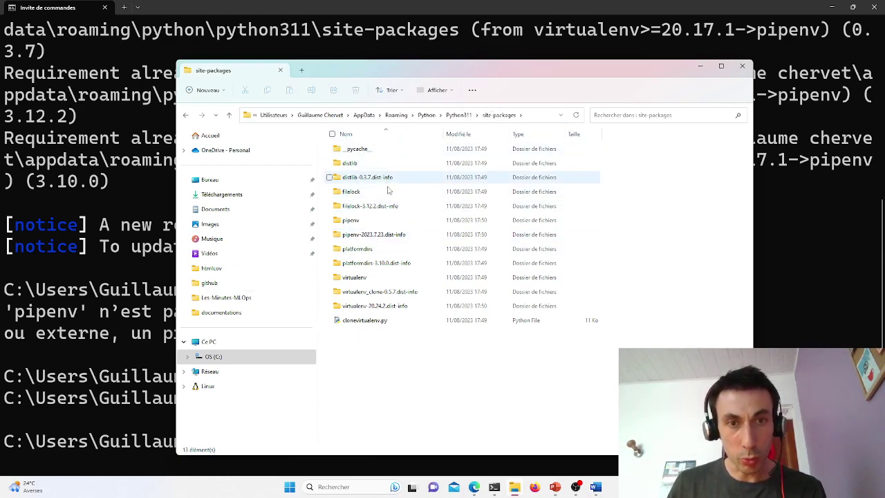
pyautogui.click(459, 115)
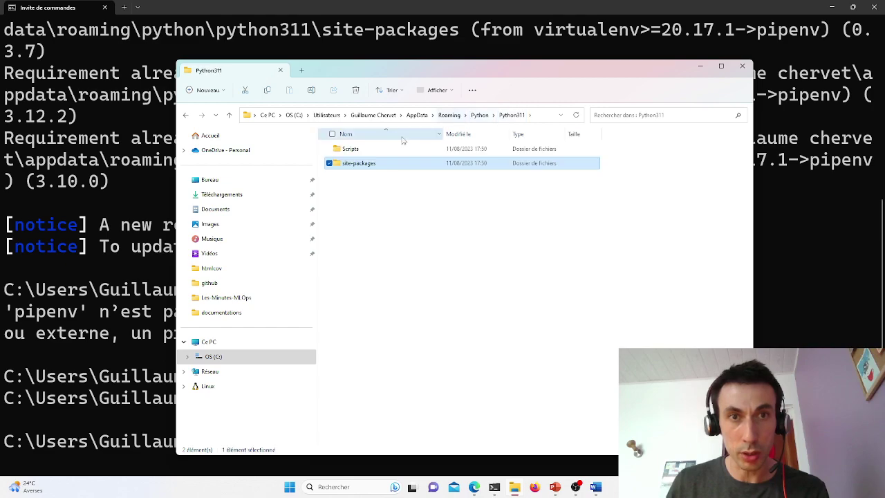
pyautogui.doubleClick(364, 151)
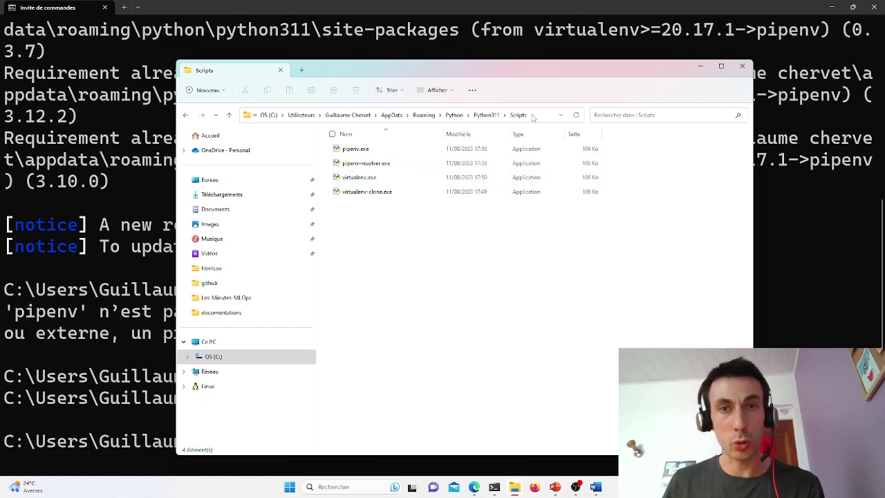
# Copy the full path of the Scripts folder
pyautogui.click(534, 119)
pyautogui.rightClick(458, 117)
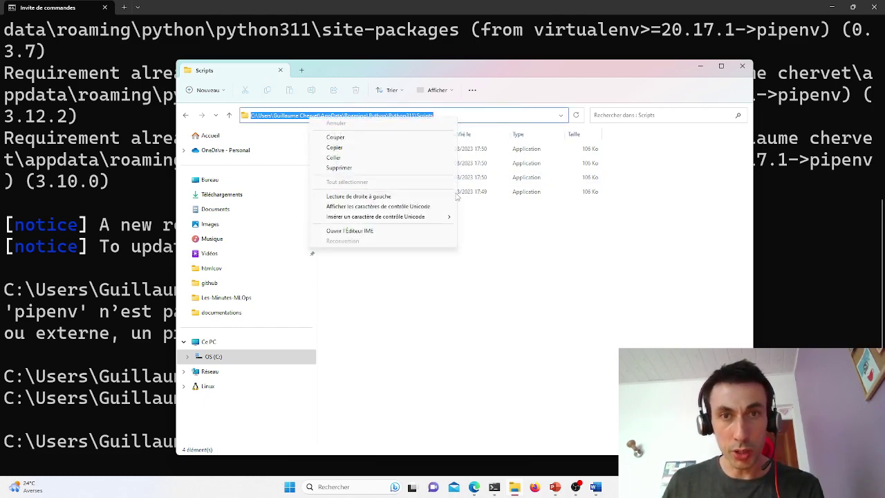
pyautogui.click(395, 148)
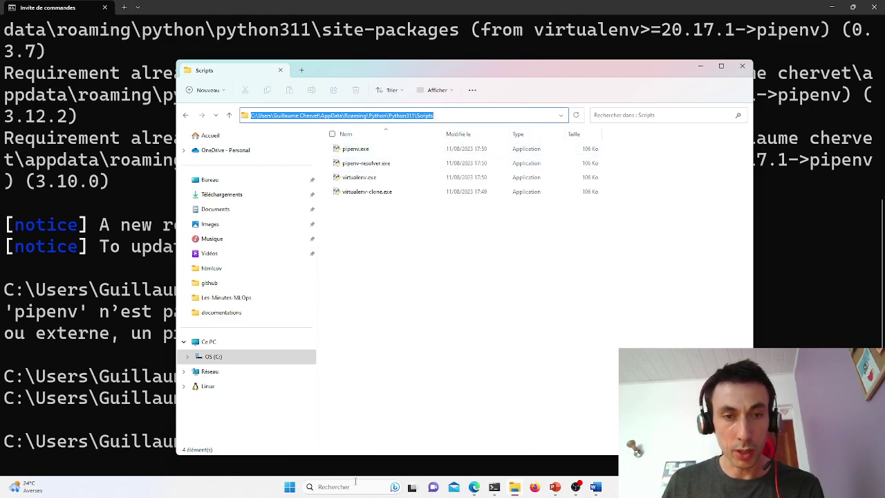
# Search Windows for "envi", open the system environment variable settings and show the list of environment variables
pyautogui.click(331, 487)
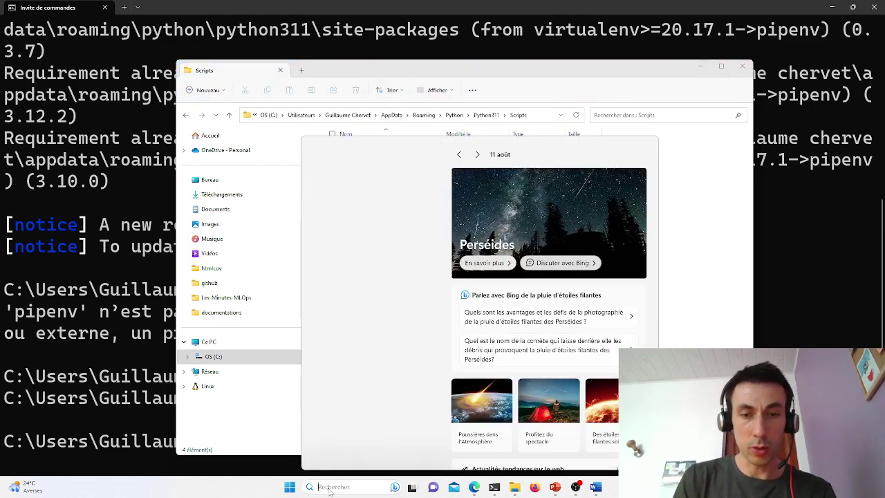
pyautogui.write('envi')
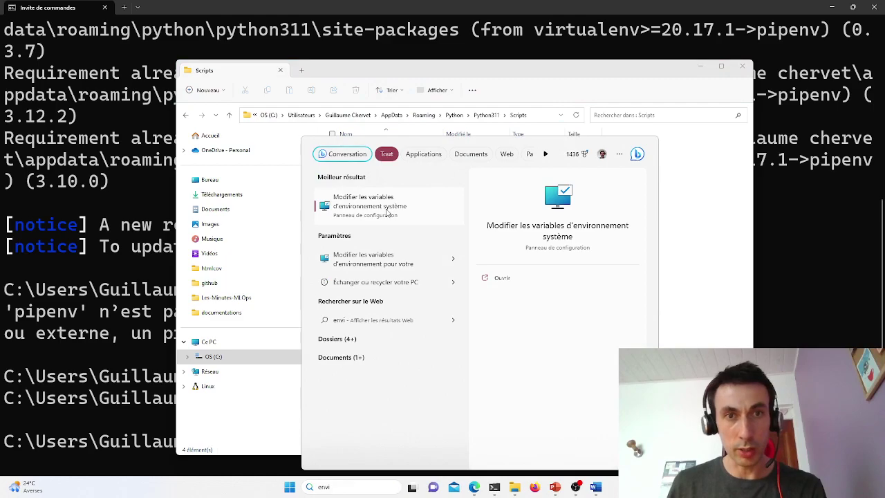
pyautogui.click(387, 213)
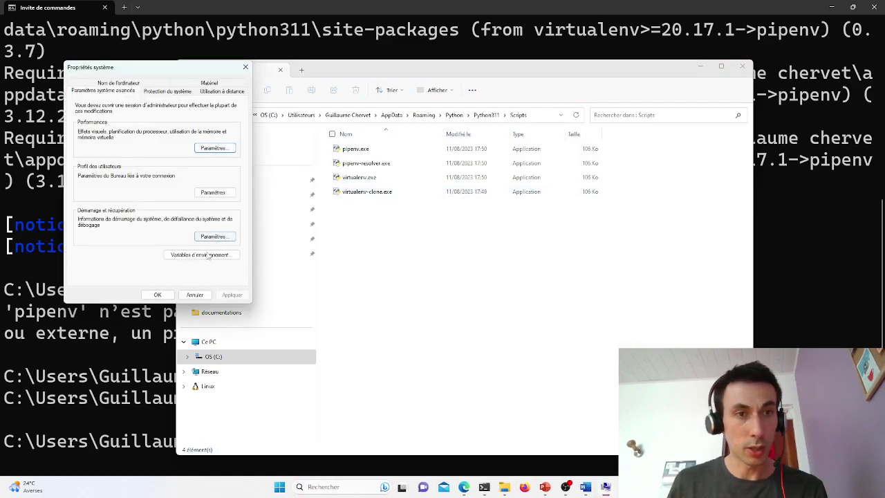
pyautogui.click(206, 256)
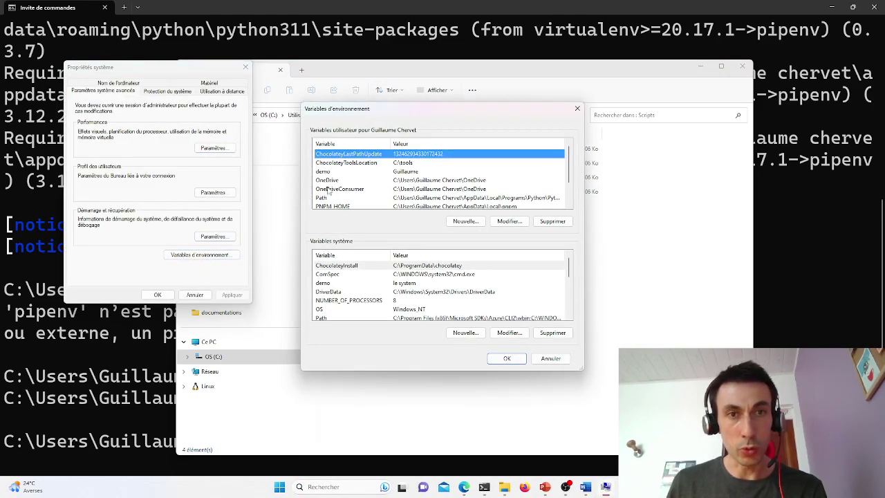
# Open the user Path variable for editing and add the copied AppData\Roaming\Python\Python311\Scripts path as a new entry
pyautogui.click(462, 198)
pyautogui.doubleClick(462, 198)
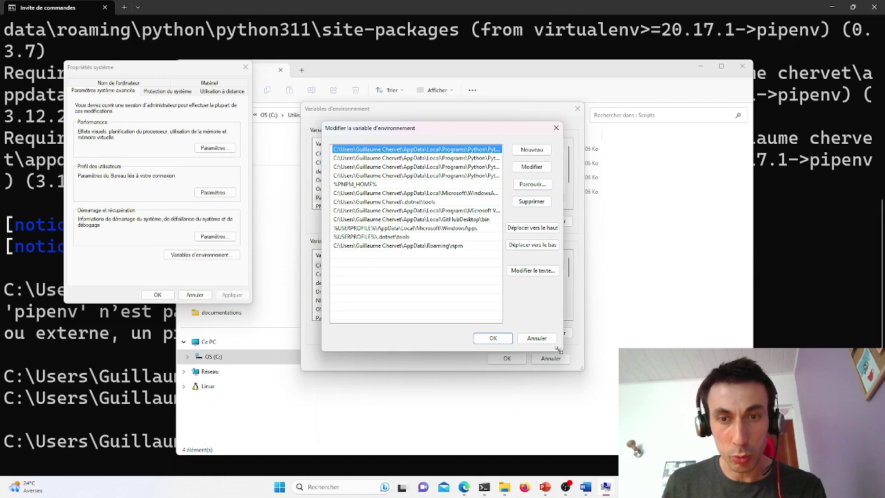
pyautogui.moveTo(558, 351); pyautogui.dragTo(685, 395)
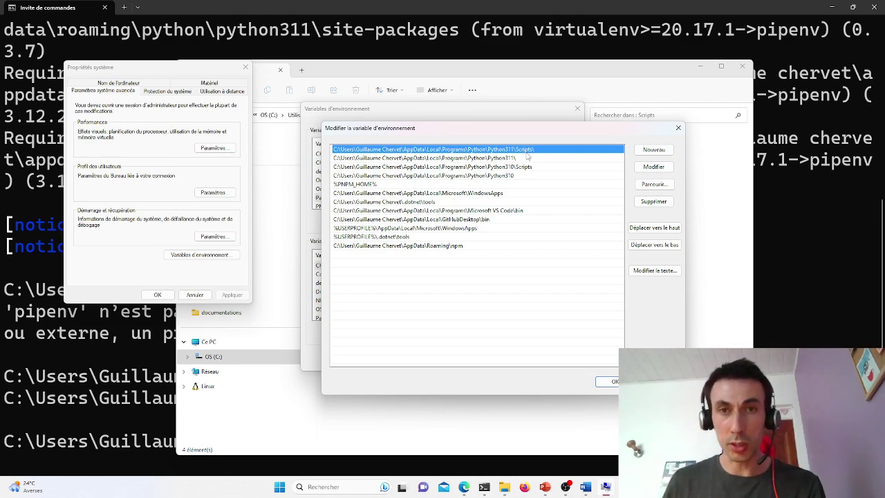
pyautogui.click(646, 151)
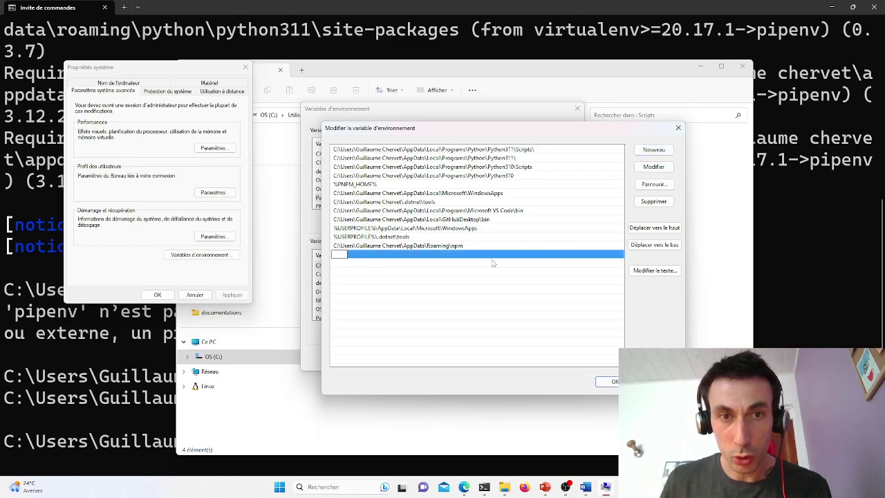
pyautogui.hotkey('ctrl', 'v')
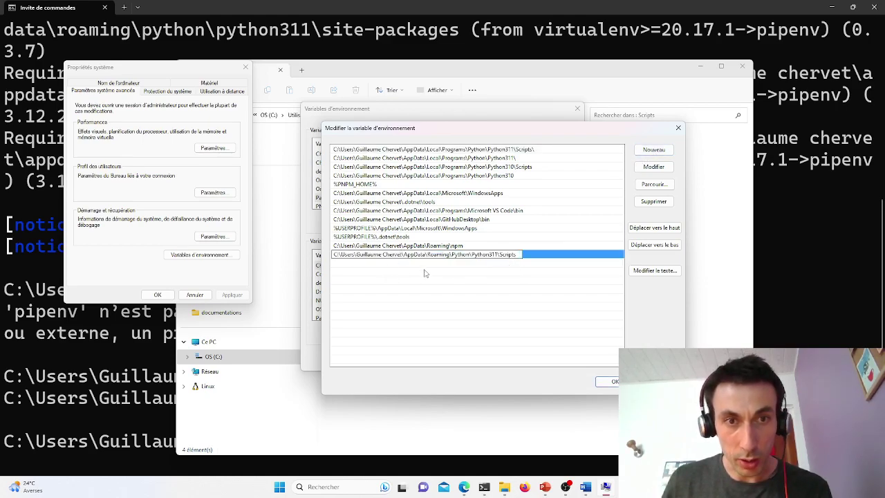
pyautogui.click(466, 268)
# Move the new Roaming Python311 Scripts entry to the first place in the Path list and save the environment variable changes
pyautogui.click(503, 256)
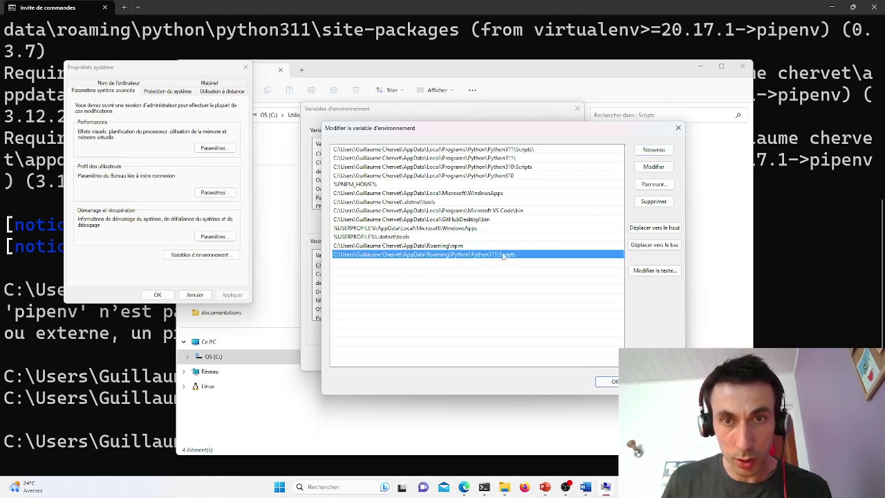
pyautogui.click(670, 228)
pyautogui.click(669, 228)
pyautogui.click(670, 228)
pyautogui.click(672, 229)
pyautogui.click(672, 229)
pyautogui.click(672, 230)
pyautogui.click(673, 230)
pyautogui.click(673, 229)
pyautogui.click(673, 229)
pyautogui.click(672, 229)
pyautogui.click(672, 230)
pyautogui.click(672, 229)
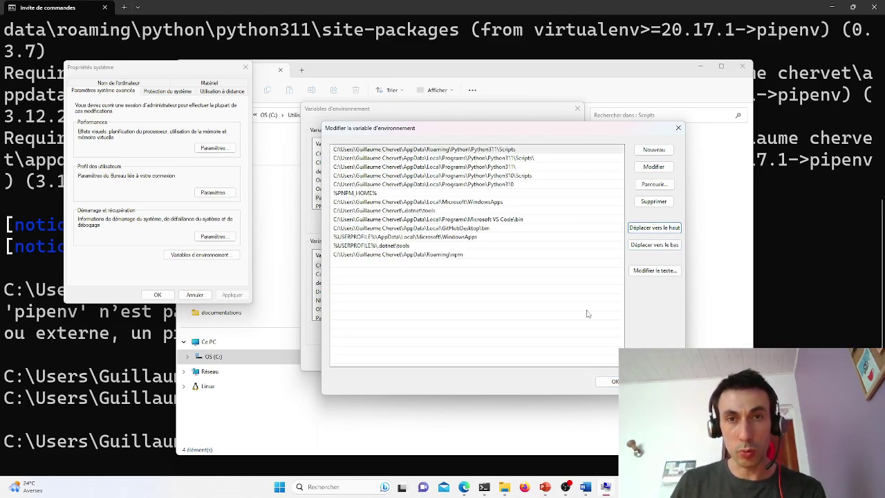
pyautogui.click(612, 382)
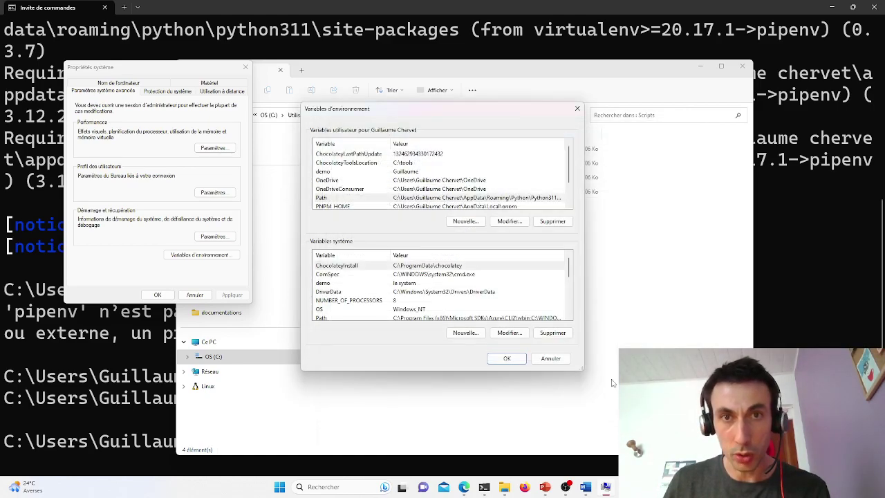
pyautogui.click(508, 359)
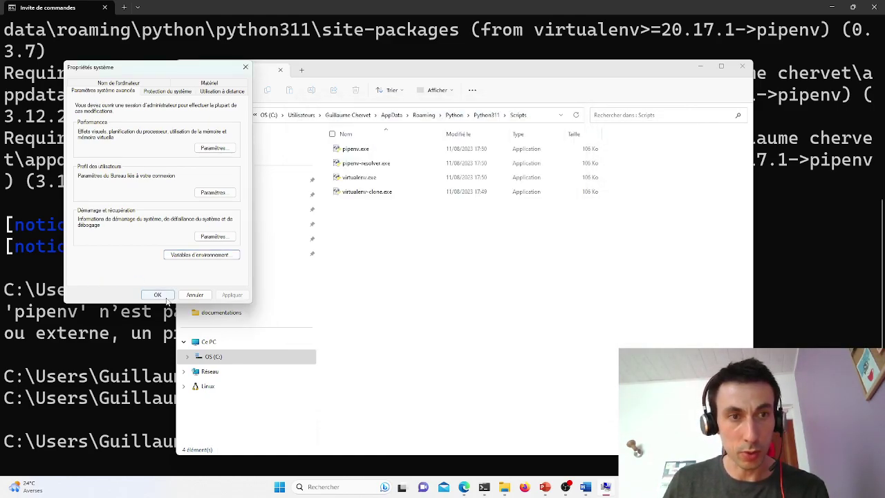
pyautogui.click(157, 295)
# Close the Command Prompt, open a fresh one and run "pipenv" in it
pyautogui.click(135, 320)
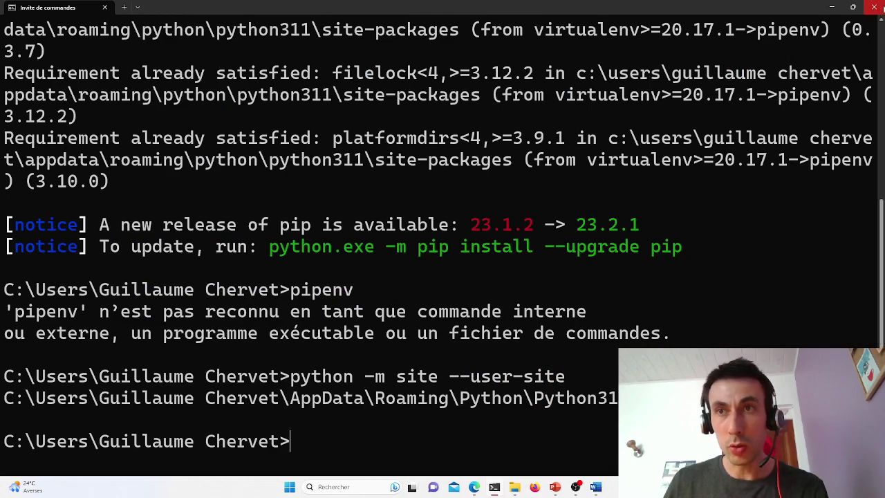
pyautogui.click(874, 7)
pyautogui.click(495, 488)
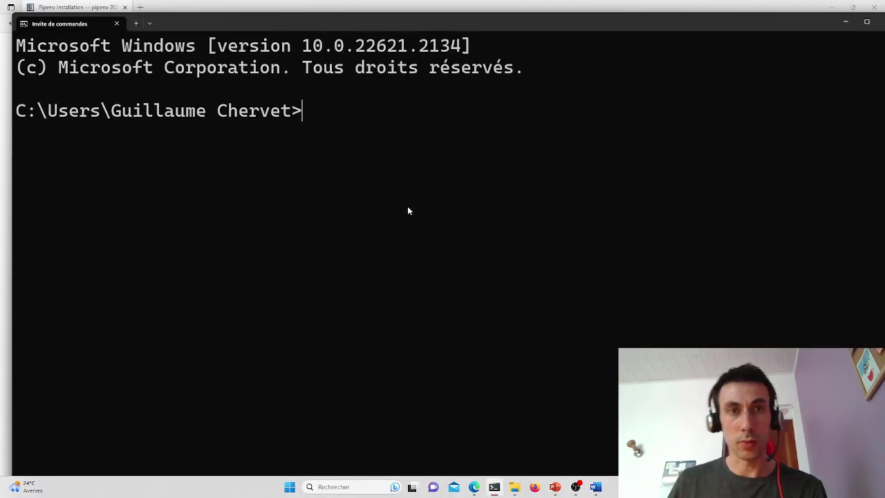
pyautogui.write('pi')
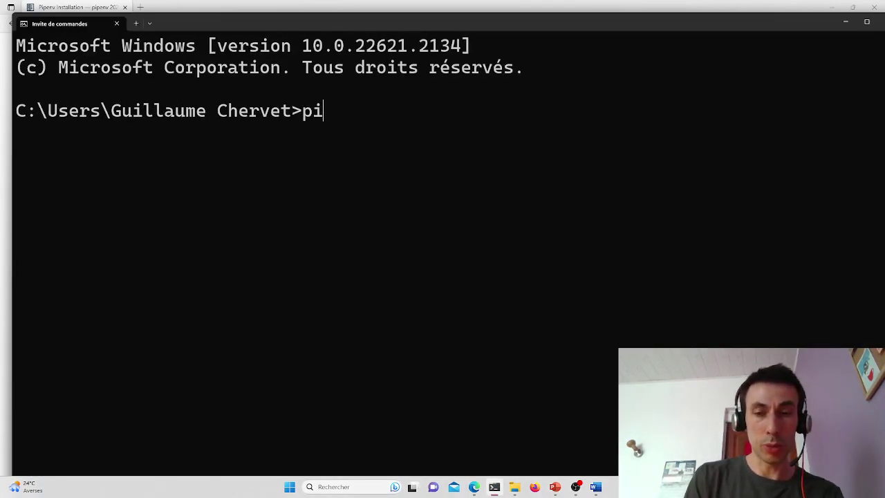
pyautogui.write('penv')
pyautogui.press('Return')
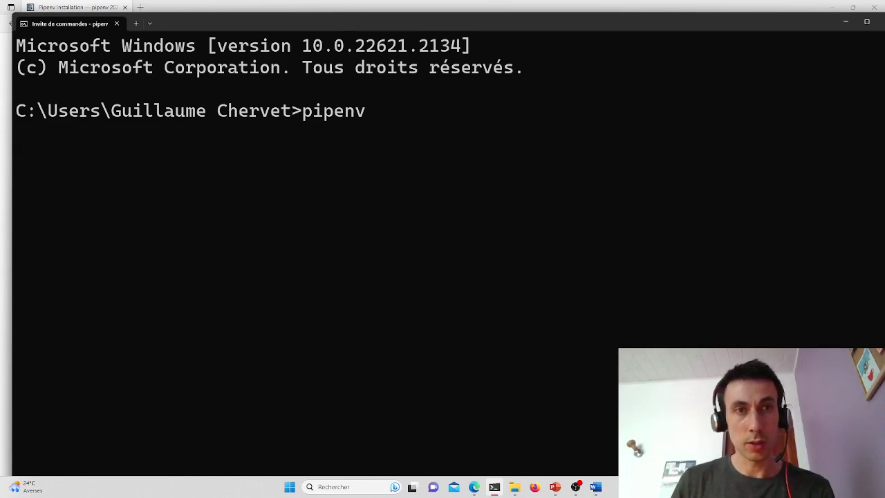